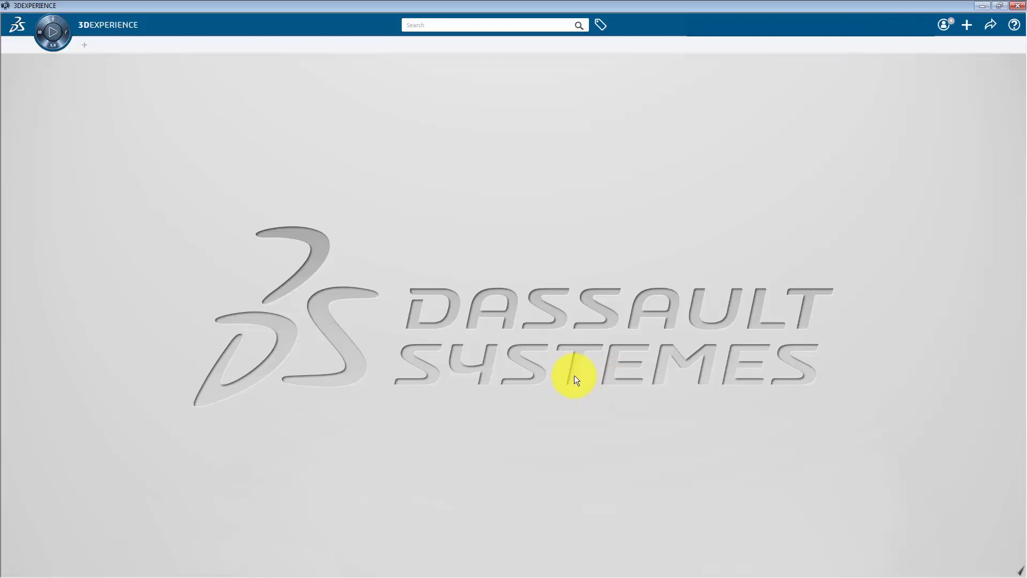
Start a new file import from the + menu and scroll the format list to 3DXML with authoring (*.3dxml)
left_click(967, 24)
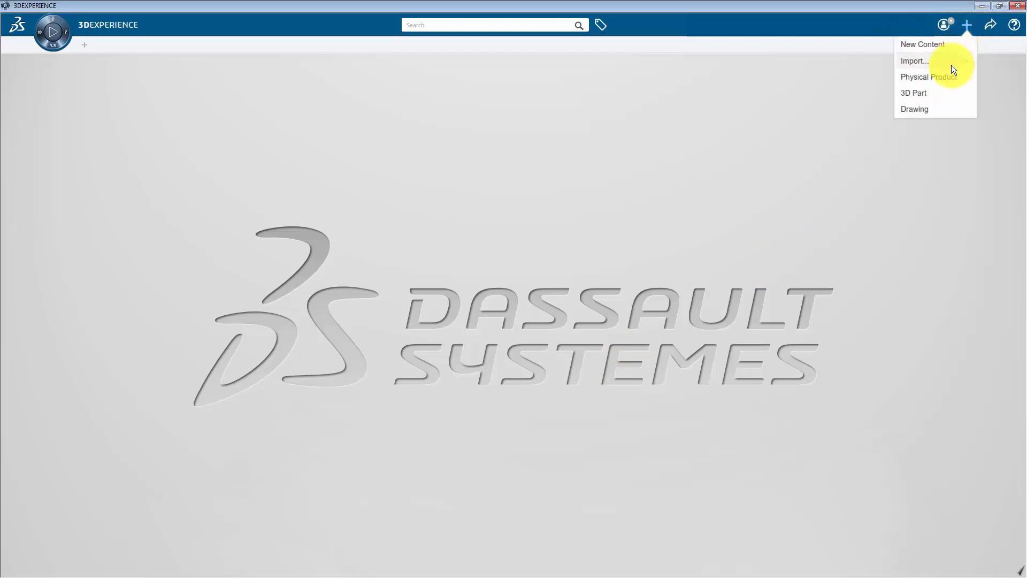
left_click(938, 59)
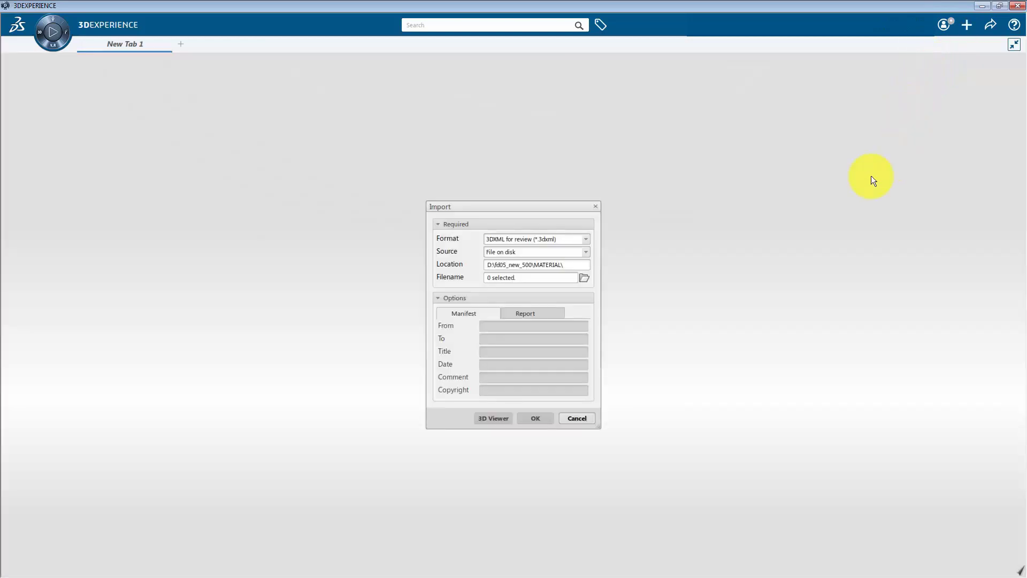
left_click(586, 240)
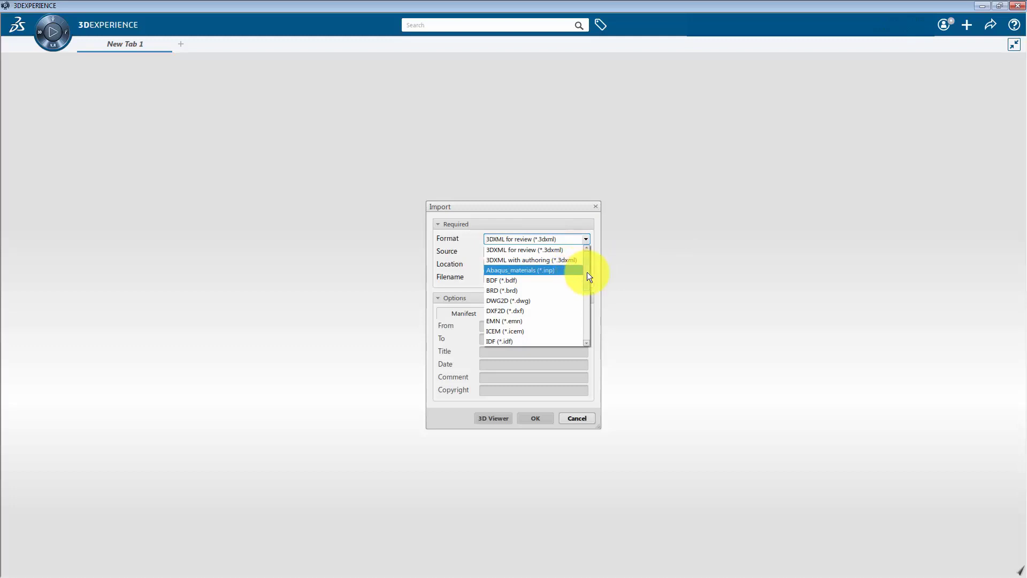
left_click_drag(587, 272, 590, 300)
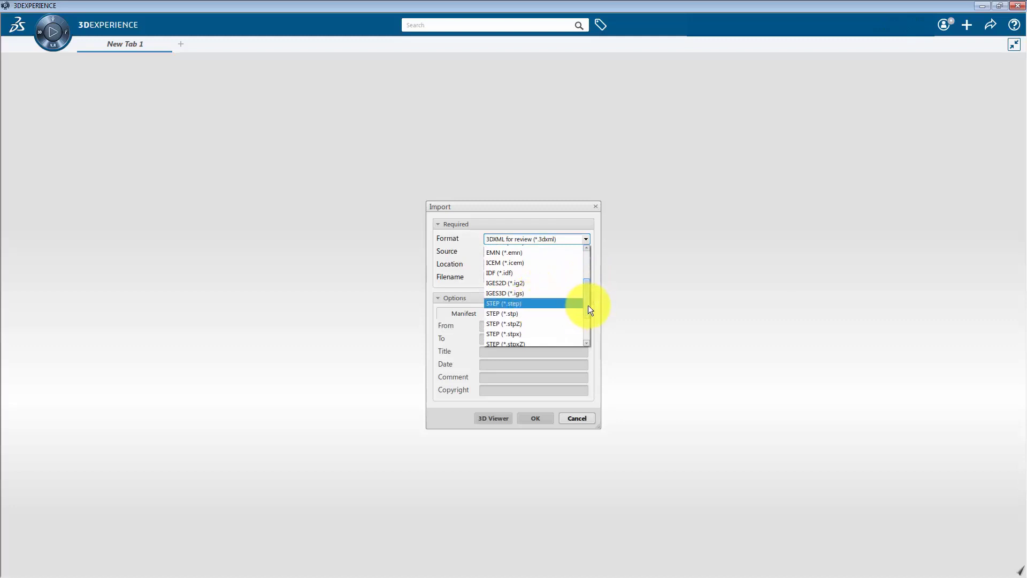
left_click_drag(588, 306, 586, 320)
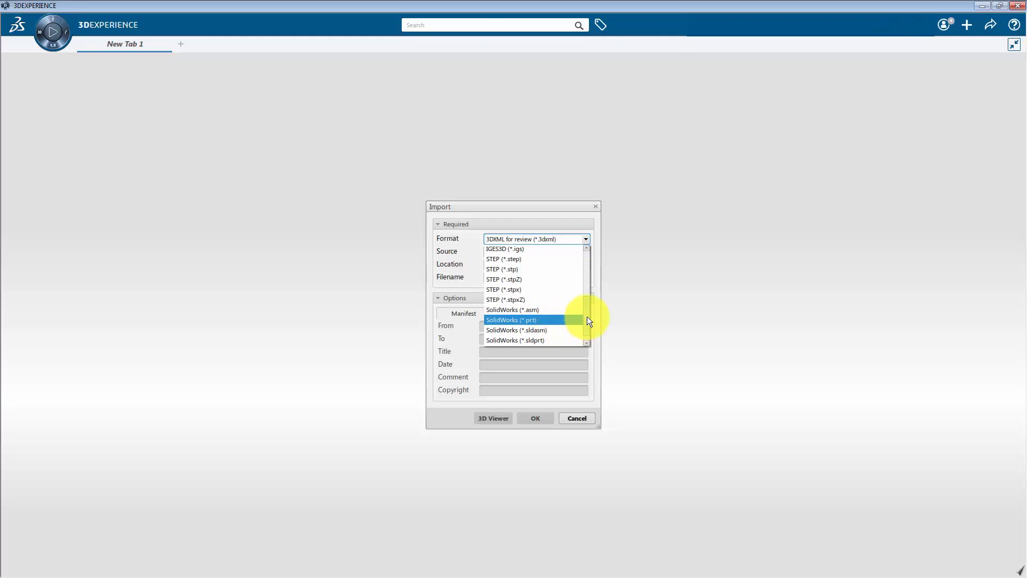
left_click_drag(588, 315, 594, 270)
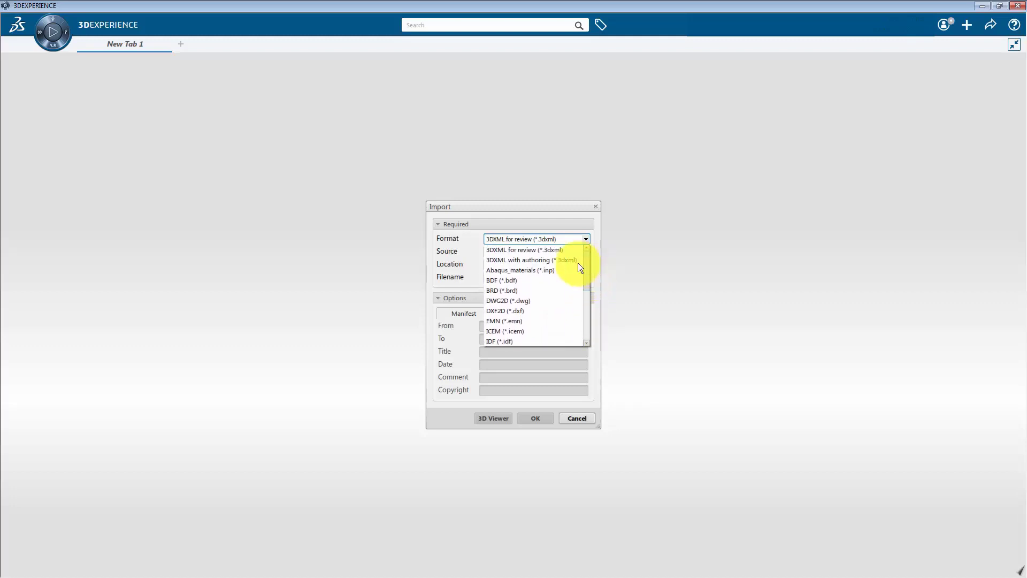
Set the format to 3DXML with authoring and pick Bridge_Model.3dxml from the pasted folder path
left_click(553, 259)
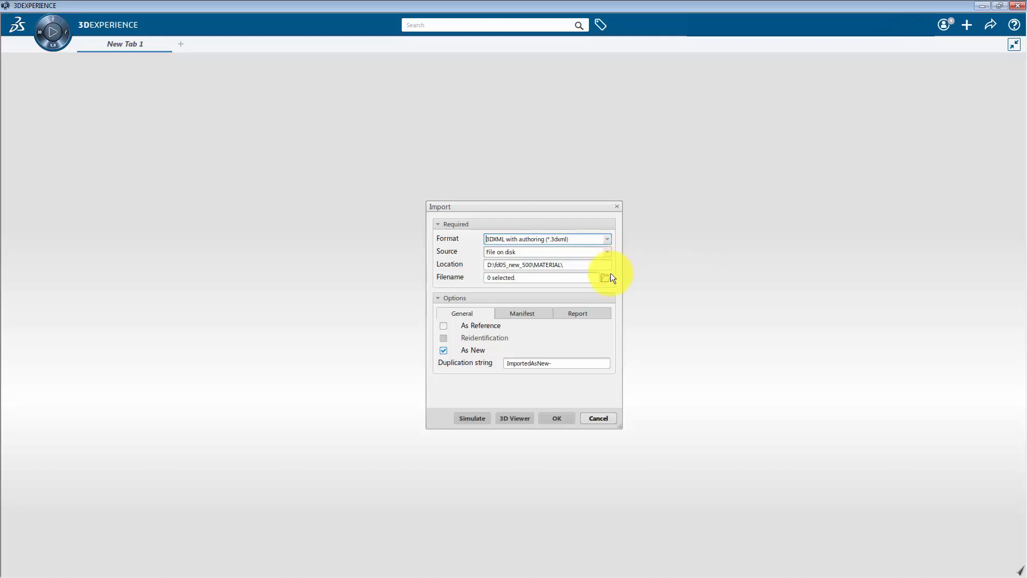
left_click(606, 277)
left_click(262, 40)
type("E:\\AMA app\\2018_training\\2018x_Workshops\\Field_Content\\New folder\\3DX_Bridge")
key("Return")
left_click(287, 86)
left_click(578, 311)
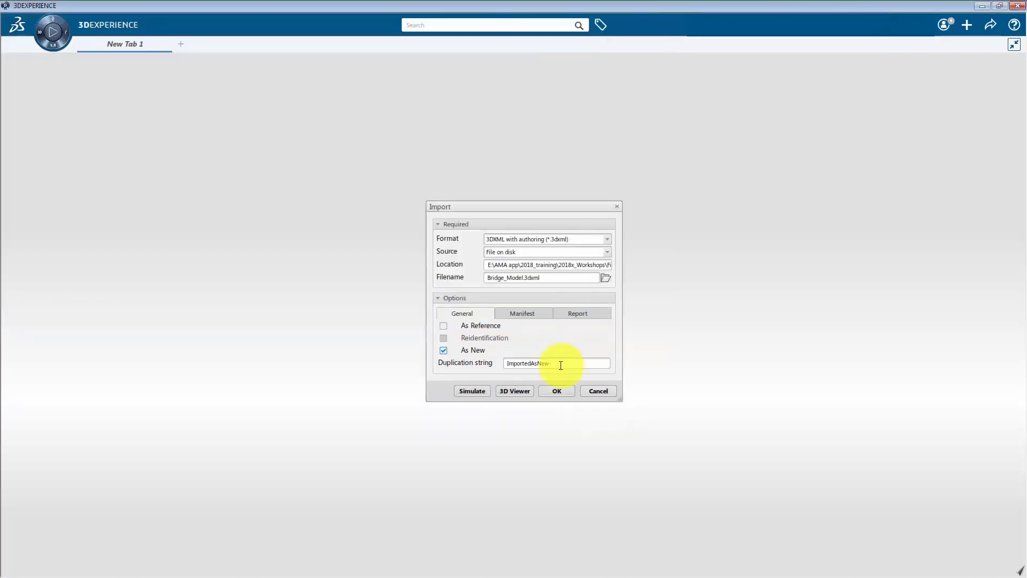
Clear the duplication string and run the import
left_click_drag(560, 364, 473, 360)
key("BackSpace")
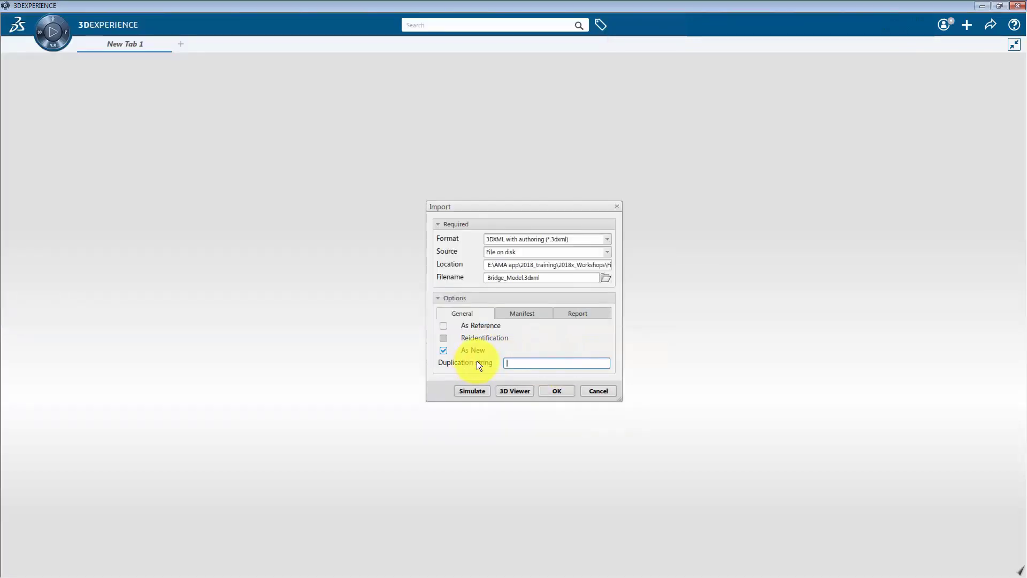
left_click(555, 388)
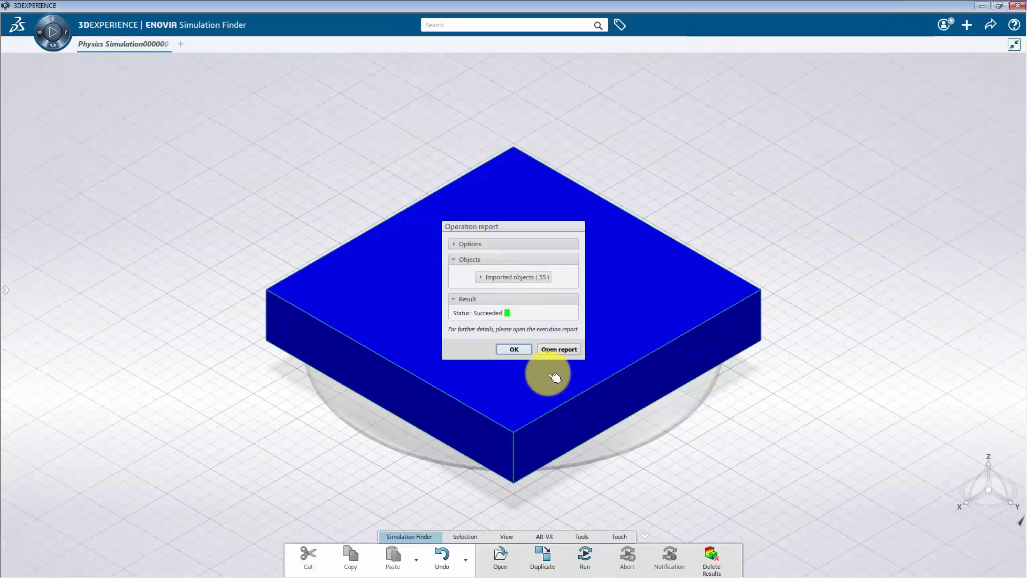
Dismiss the import report, show the tree, and open the Physics Simulation item in Additive Manufacturing Scenario
left_click(513, 349)
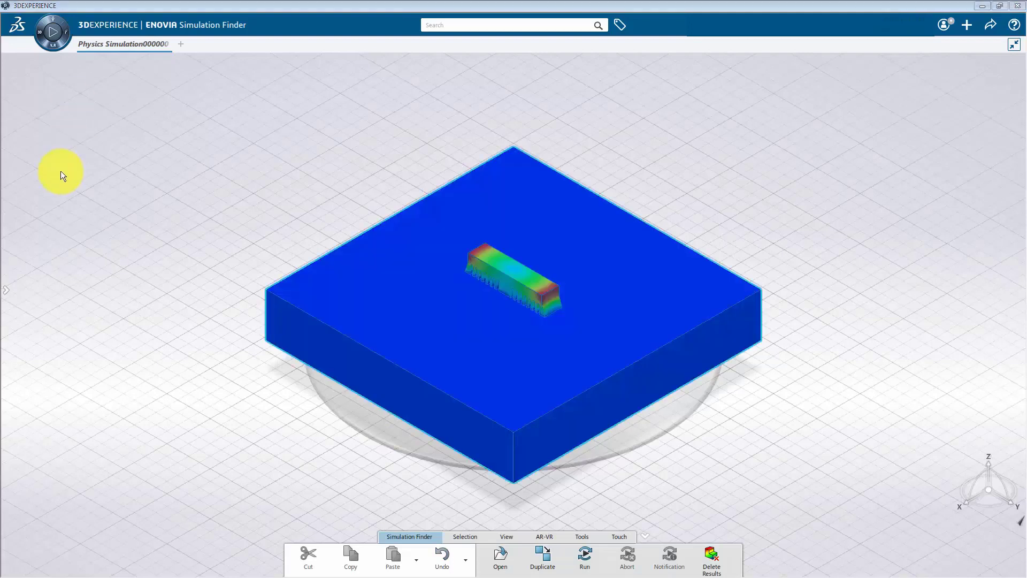
left_click(11, 278)
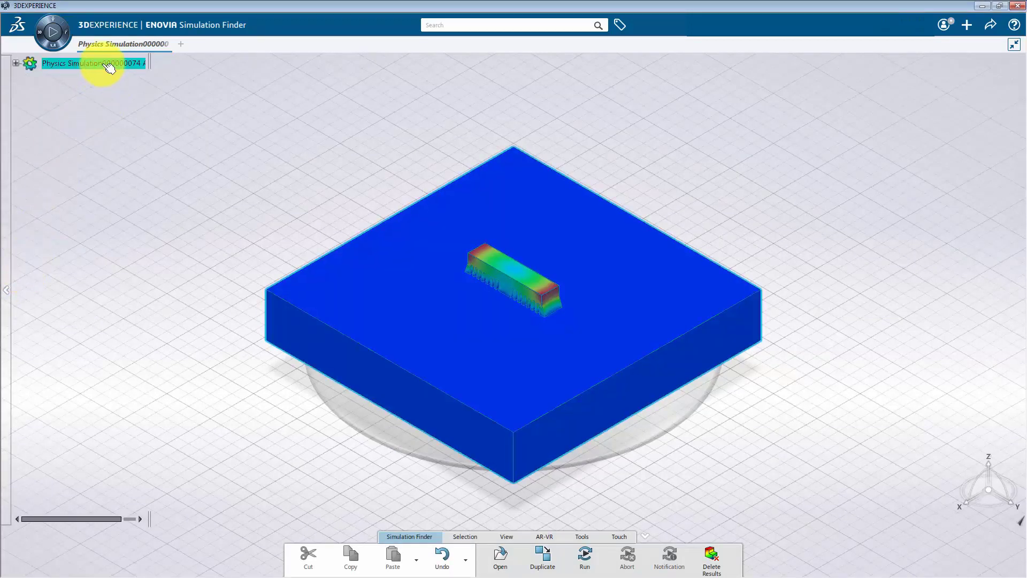
right_click(103, 66)
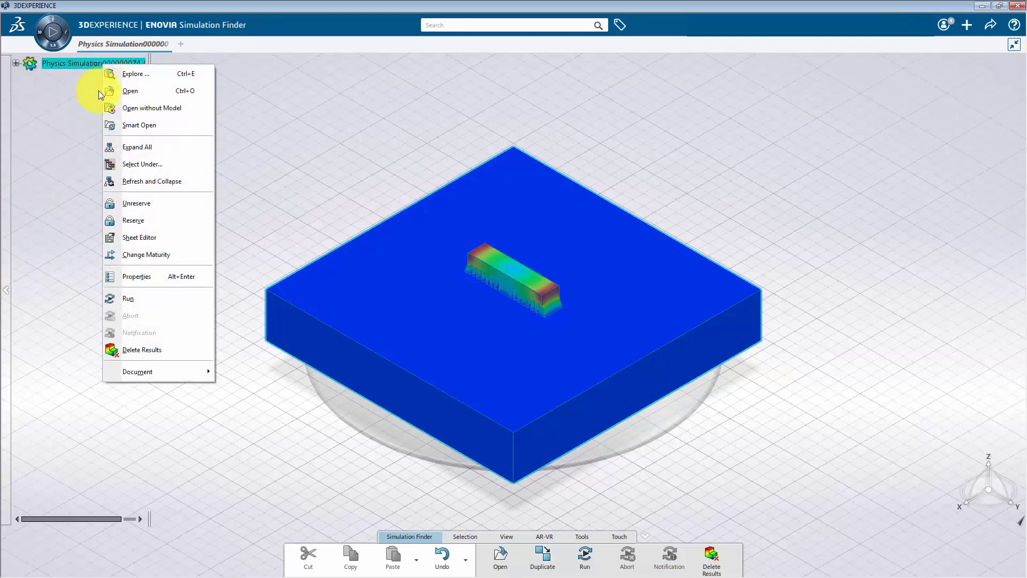
left_click(134, 91)
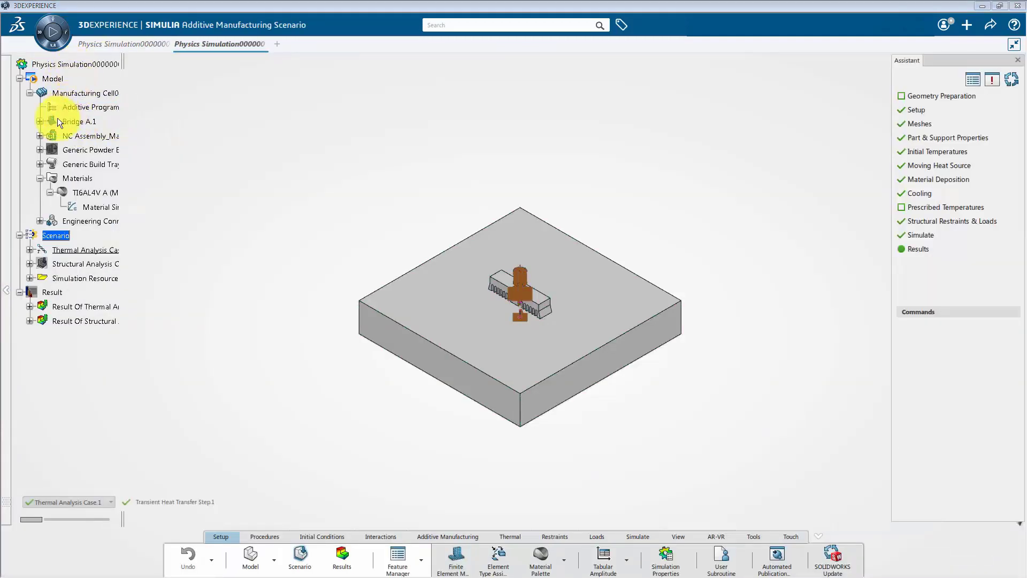
Expand Bridge A.1 and its Nodes and Elements and Properties groups in the specification tree
left_click(40, 122)
left_click(50, 136)
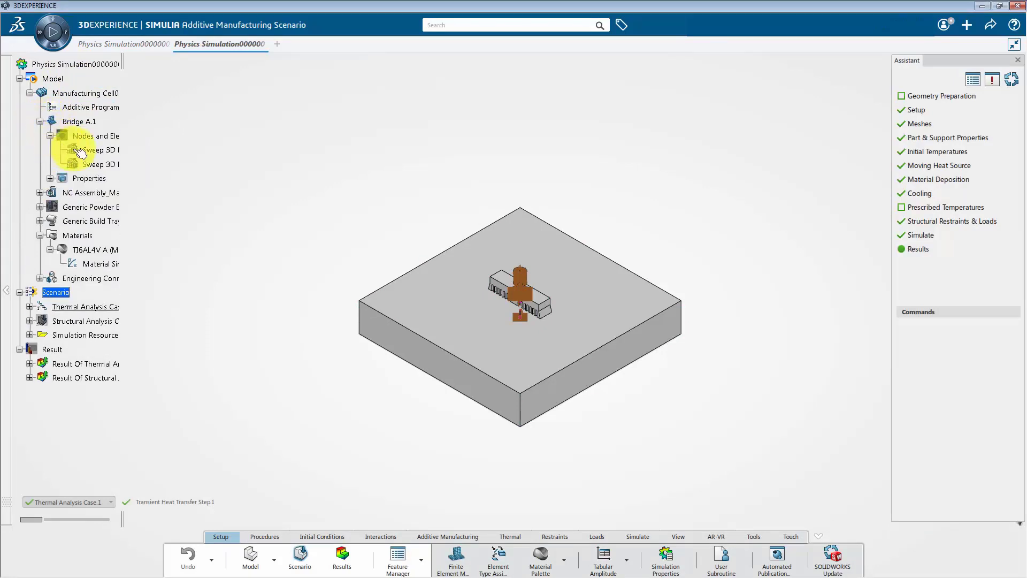
left_click(49, 178)
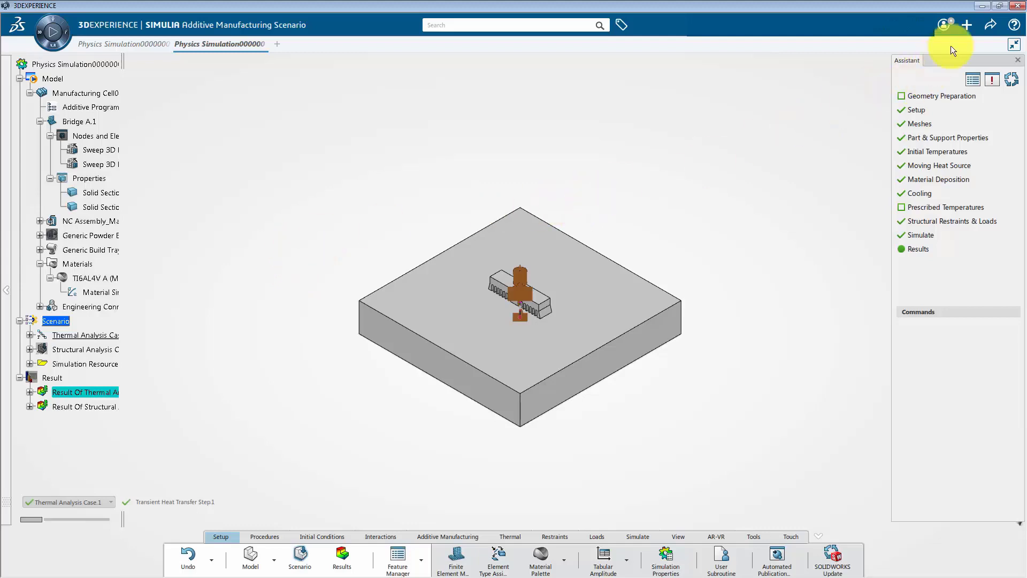
Start Export Simulation and target the ABAQUS input file abaqus_results.inp in the SLM_Bridge folder
left_click(990, 25)
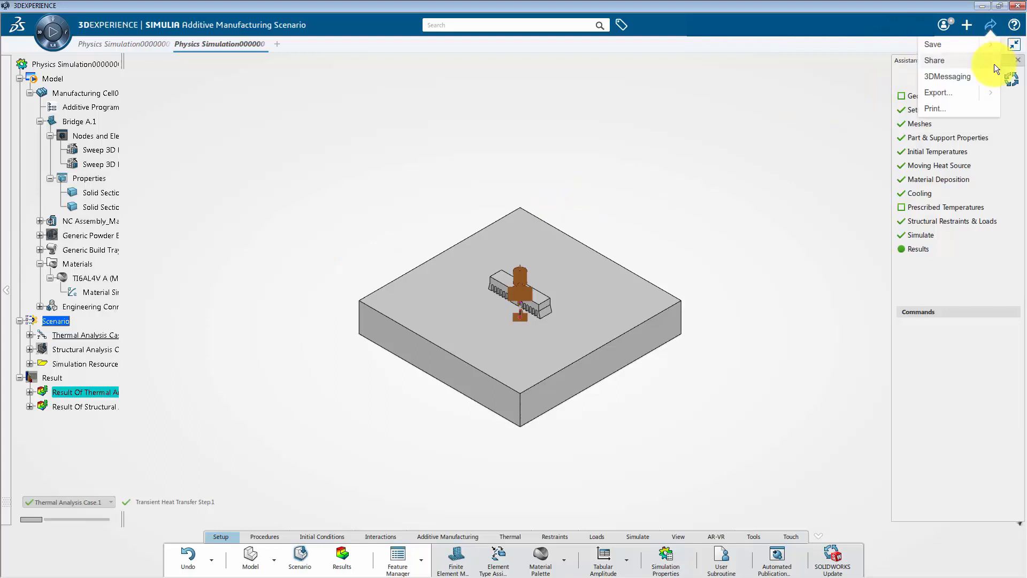
left_click(990, 92)
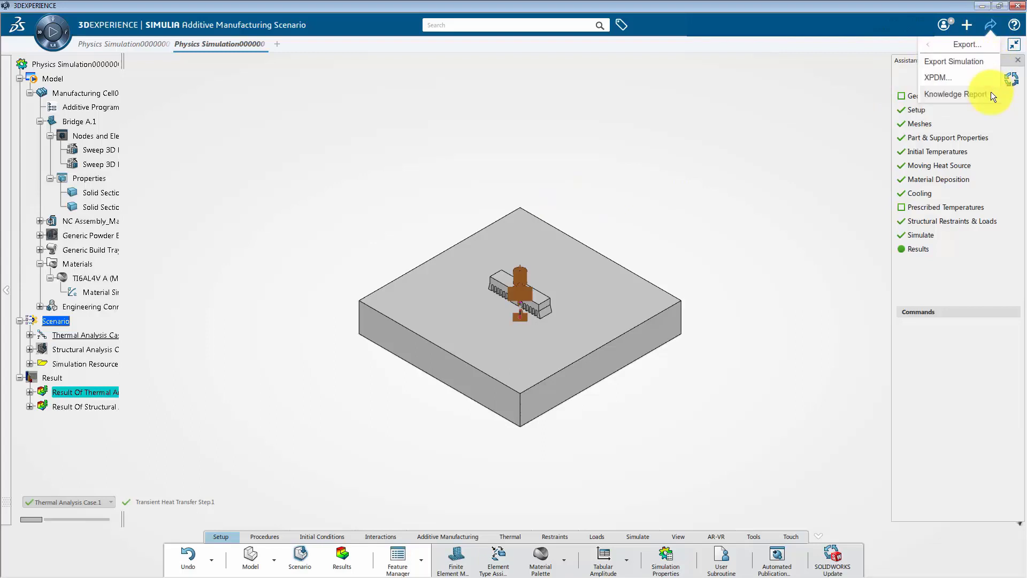
left_click(979, 61)
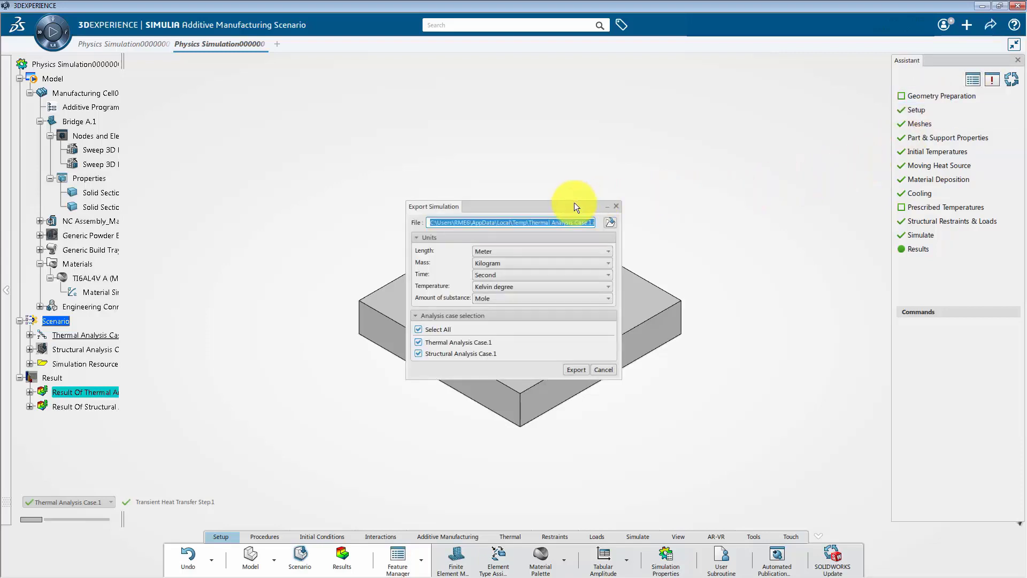
left_click_drag(572, 204, 587, 200)
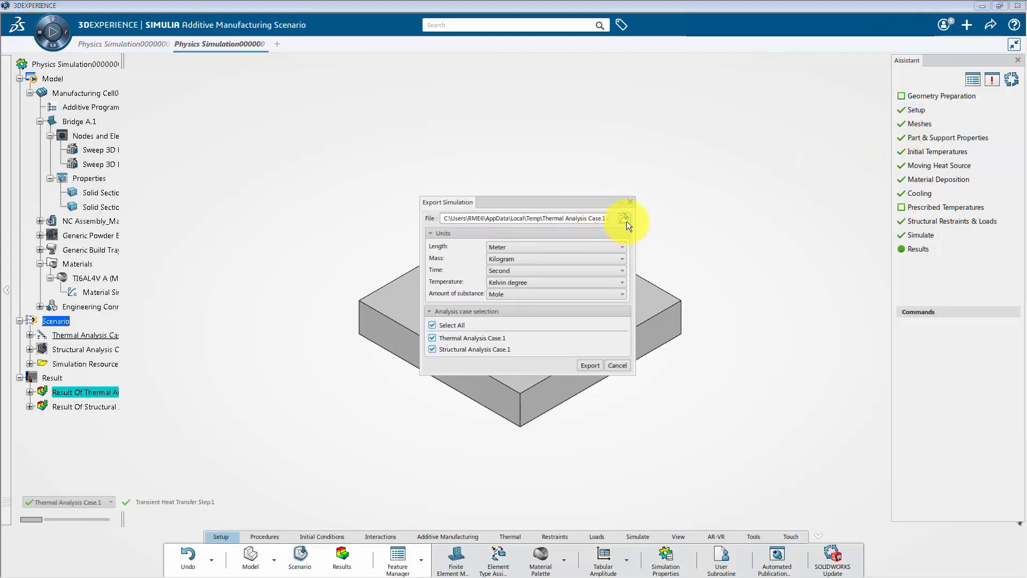
left_click(624, 219)
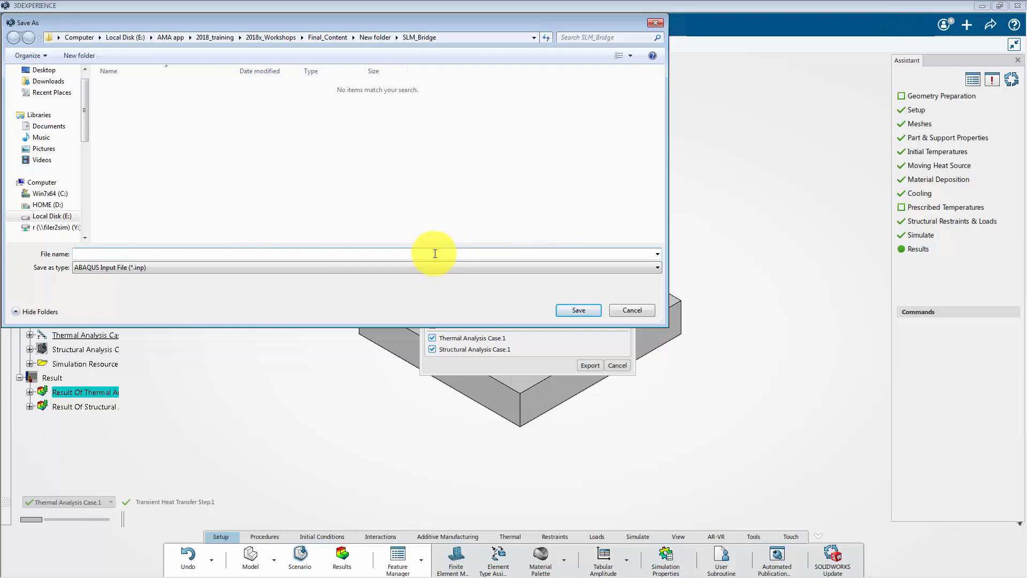
type("abaqus_results")
left_click(579, 309)
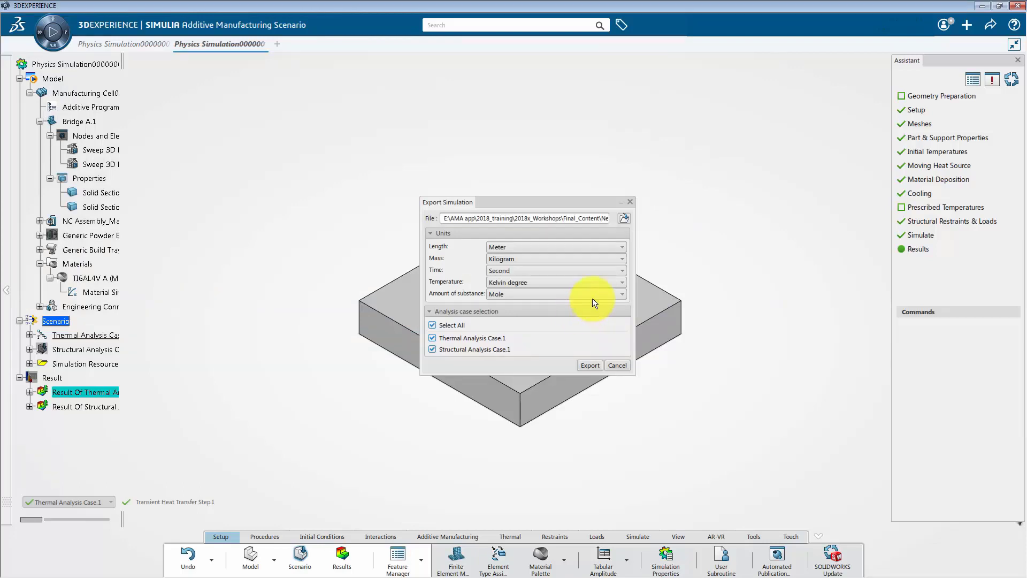
Set Millimeter length and Tonne mass, exclude Structural Analysis Case.1, and export the .inp file
left_click(607, 243)
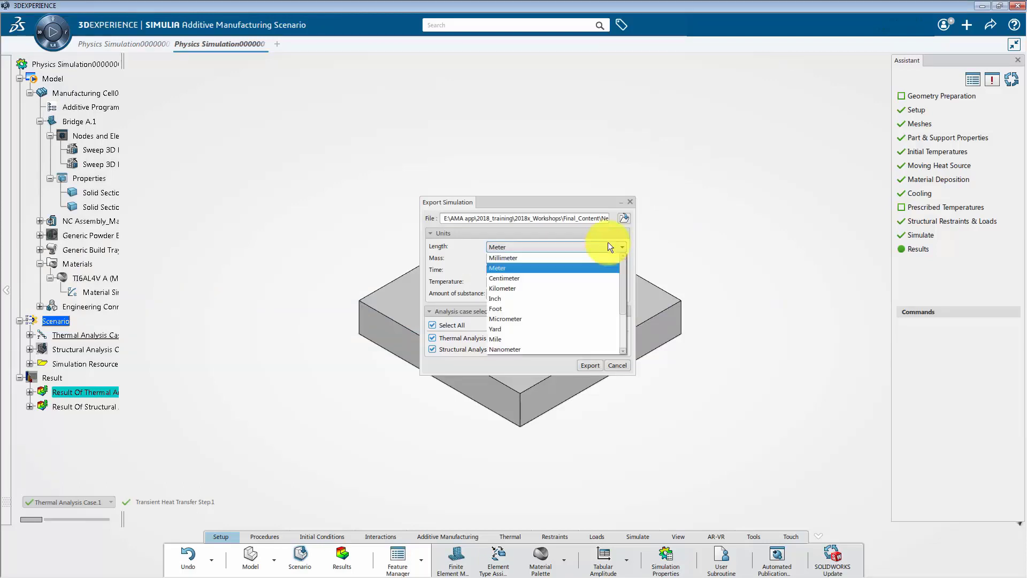
left_click(565, 256)
left_click(566, 259)
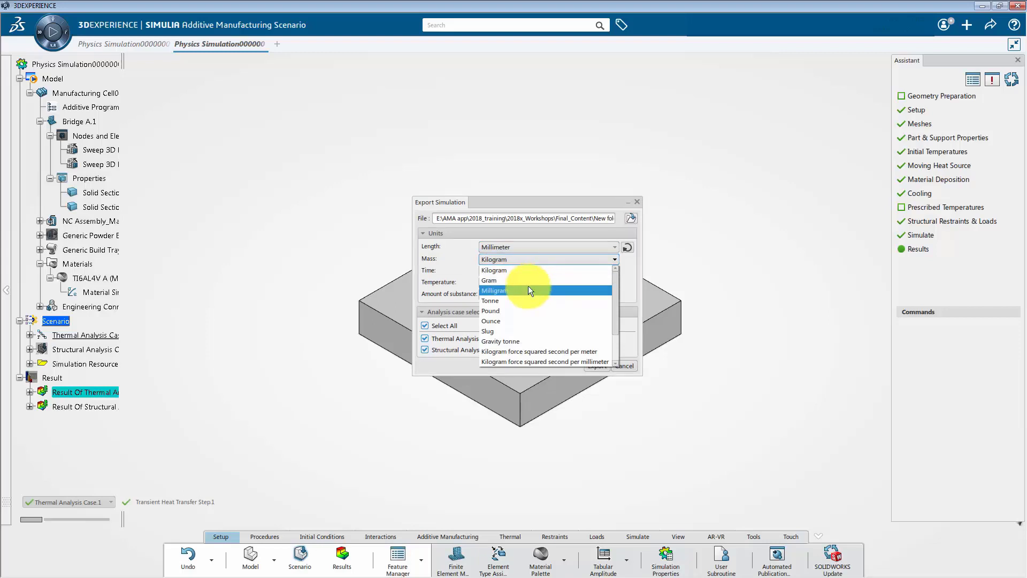
left_click(520, 301)
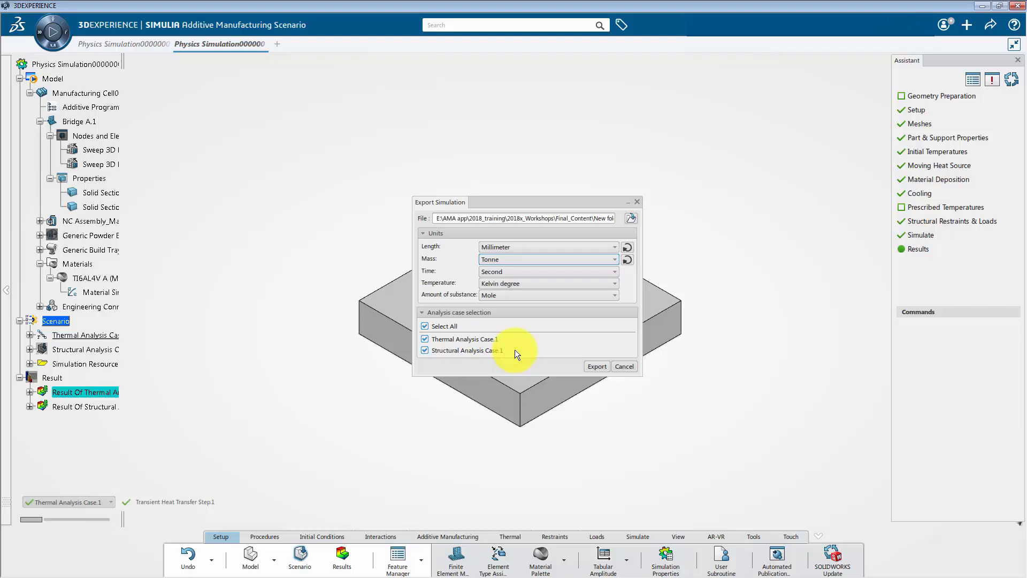
left_click(425, 350)
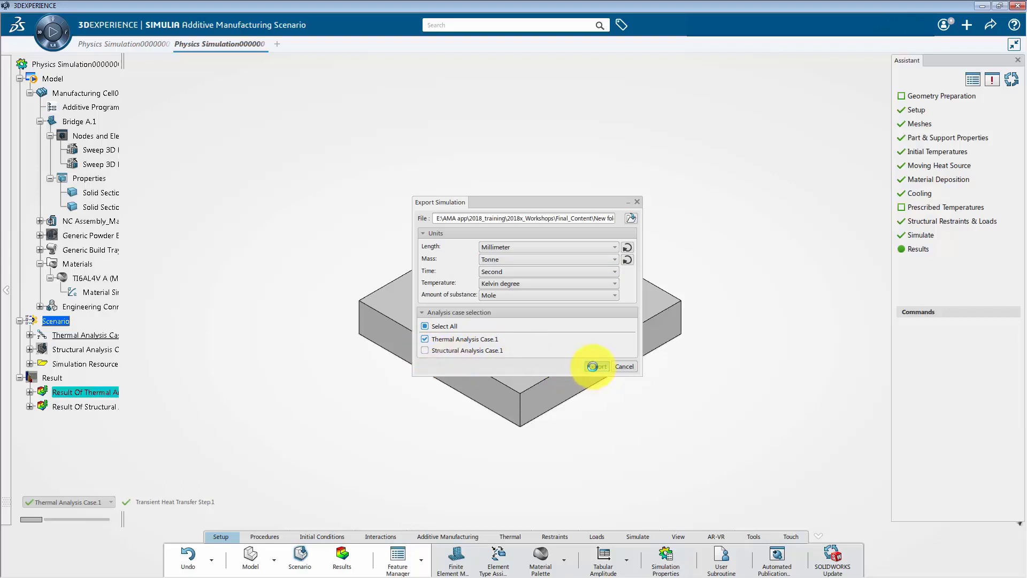
left_click(636, 318)
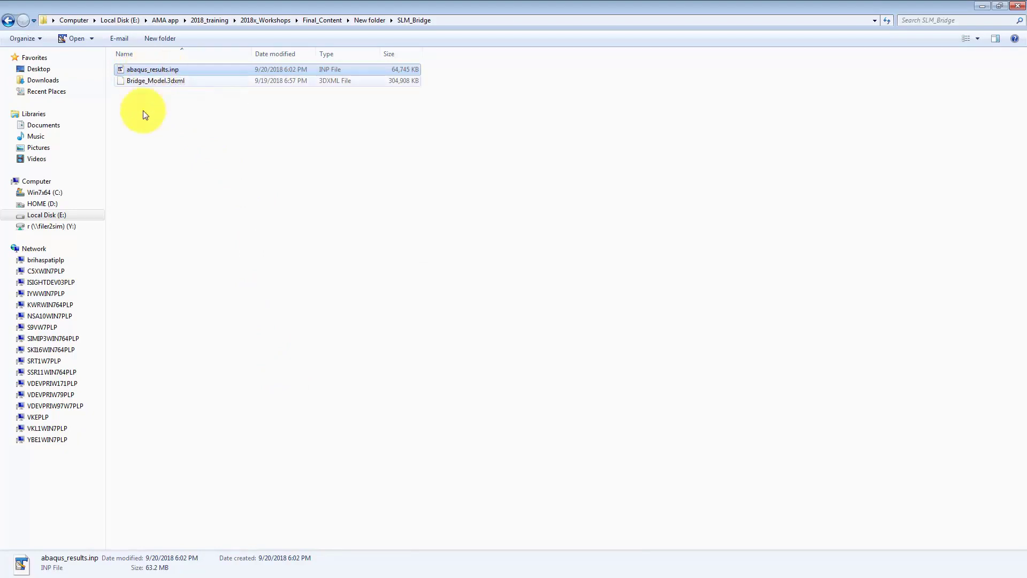
Confirm abaqus_results.inp is in SLM_Bridge and clear the Explorer file selection
left_click(164, 157)
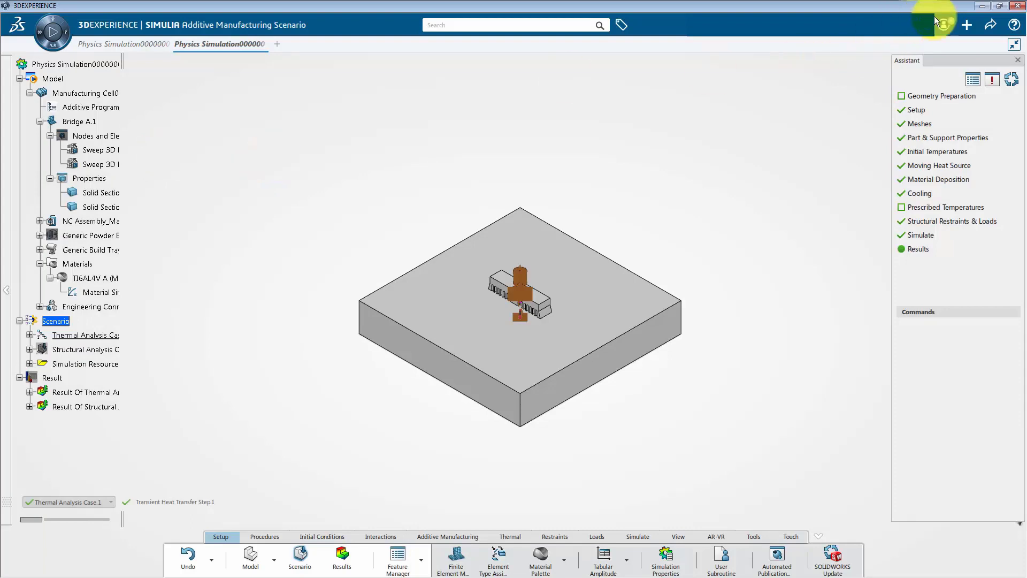
Export the scenario via Share > Export as 3DXML with authoring to CATTemp, filename Bridge_Model
left_click(989, 25)
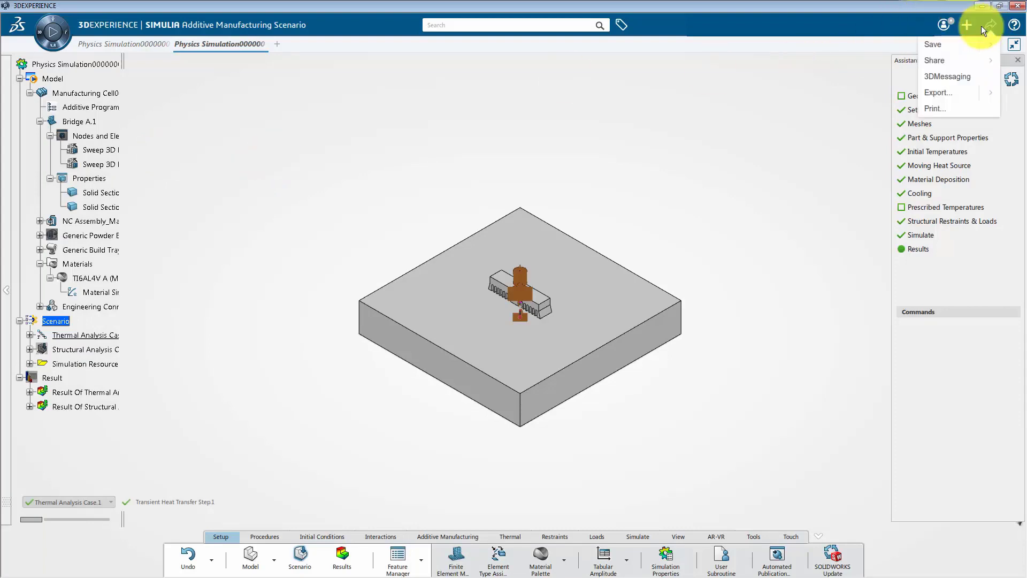
left_click(939, 94)
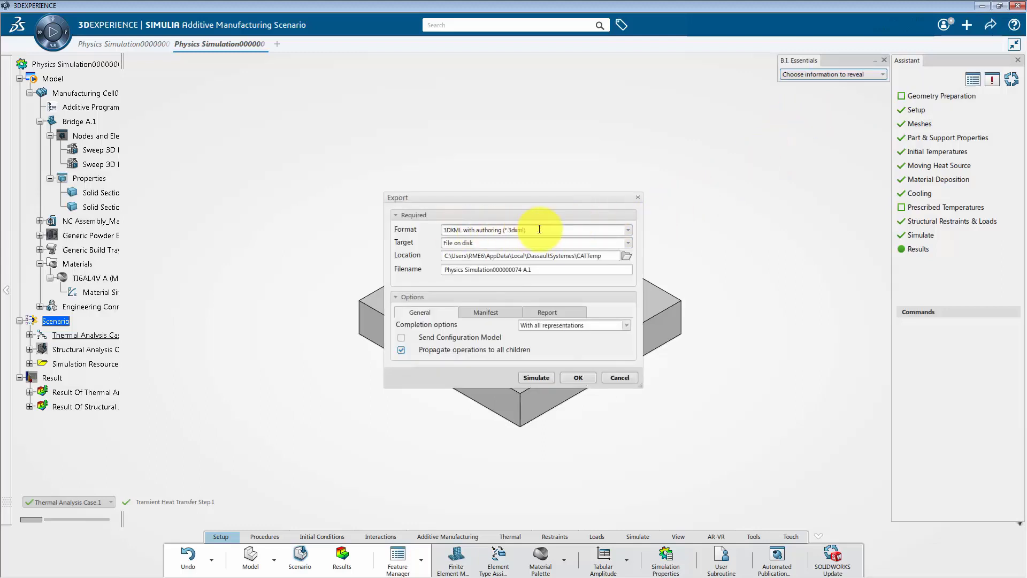
left_click(627, 230)
left_click(583, 240)
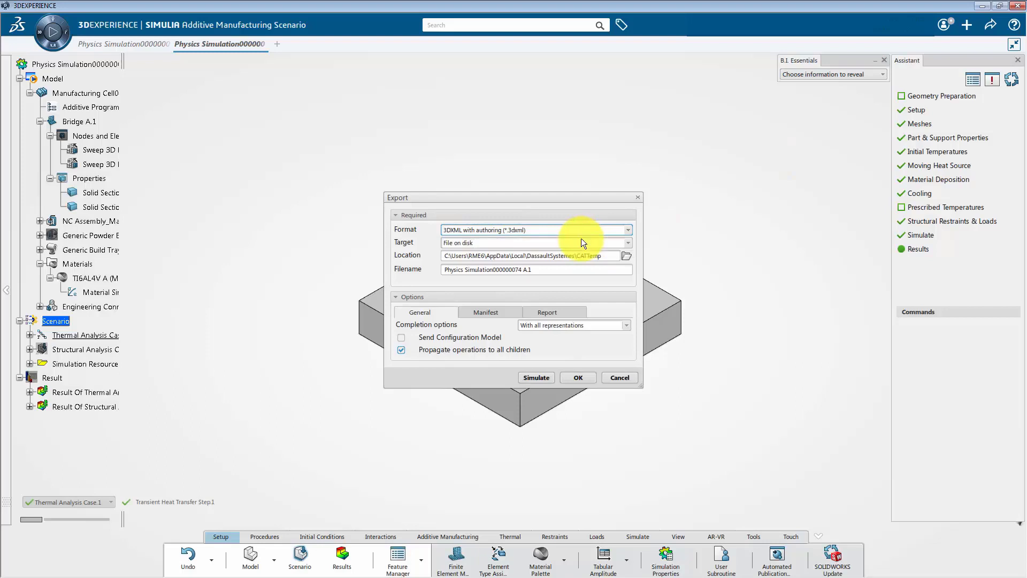
left_click(627, 255)
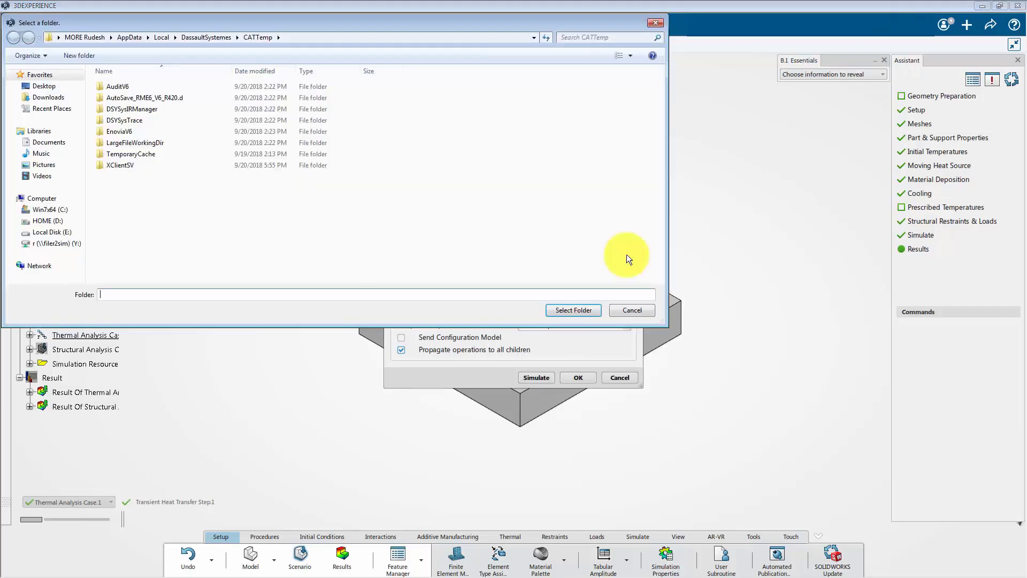
left_click(567, 309)
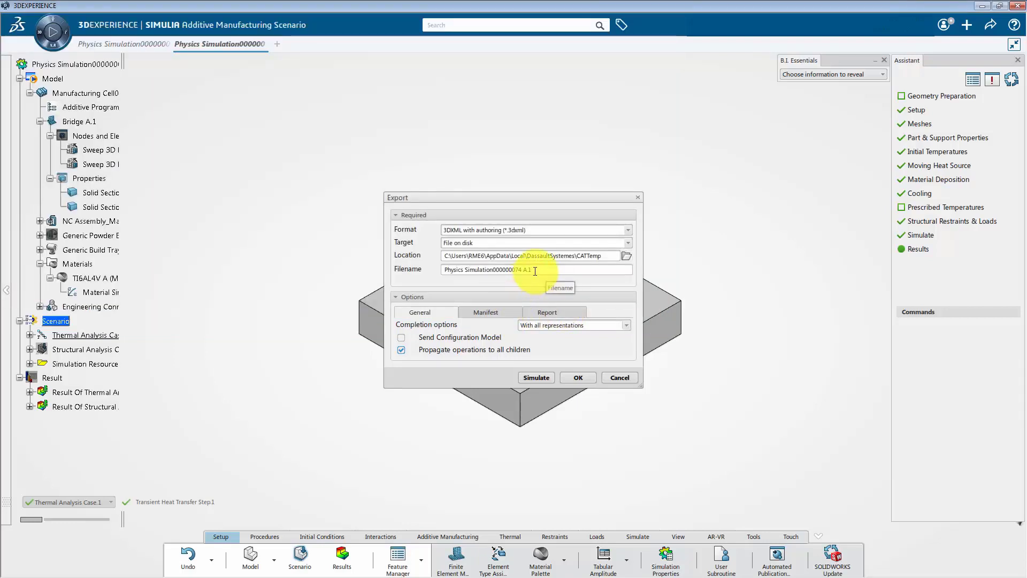
left_click_drag(515, 269, 344, 268)
type("Bridge_Model")
left_click(578, 377)
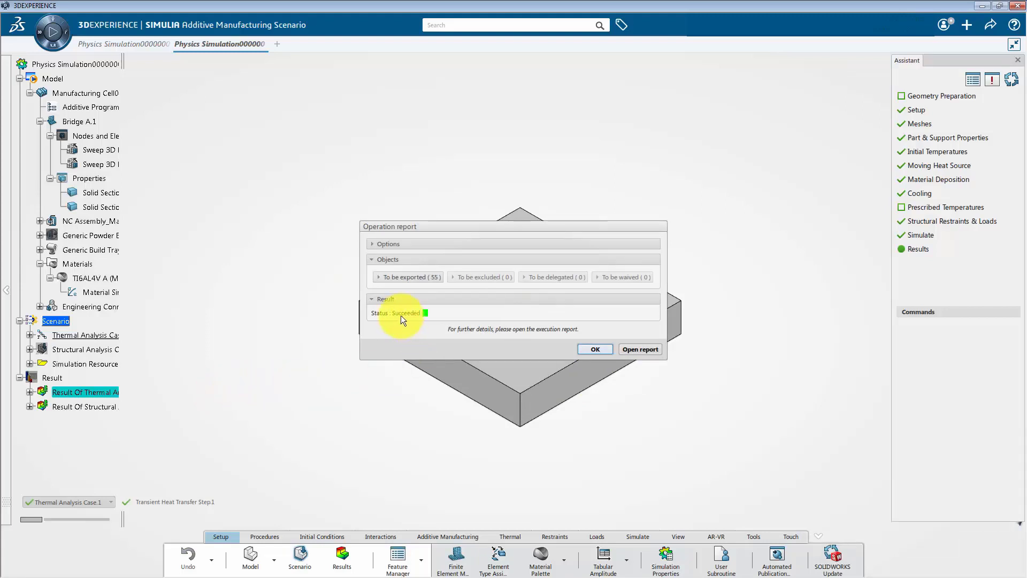
Close the Operation report showing 55 objects exported with status Succeeded
left_click(594, 349)
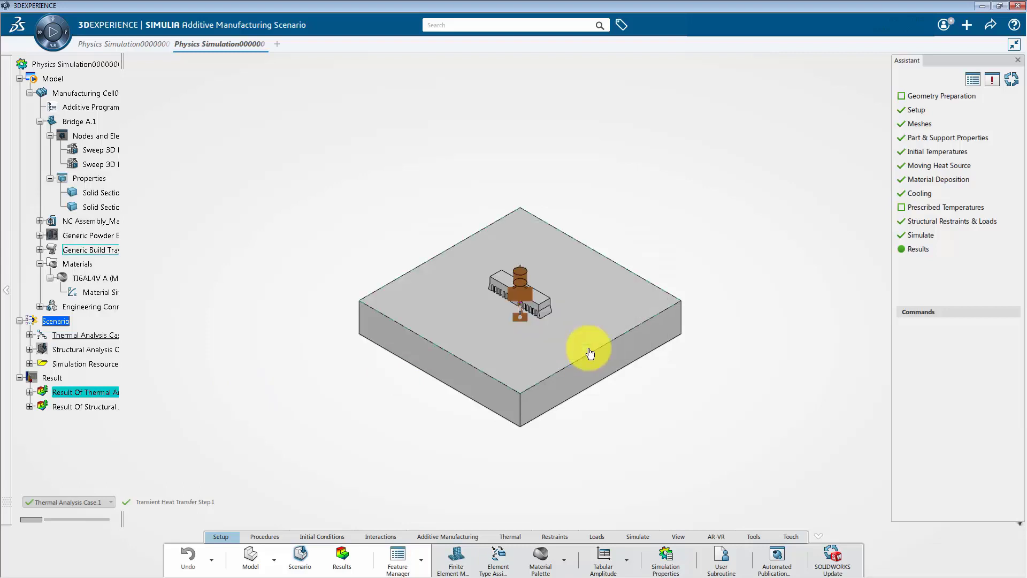